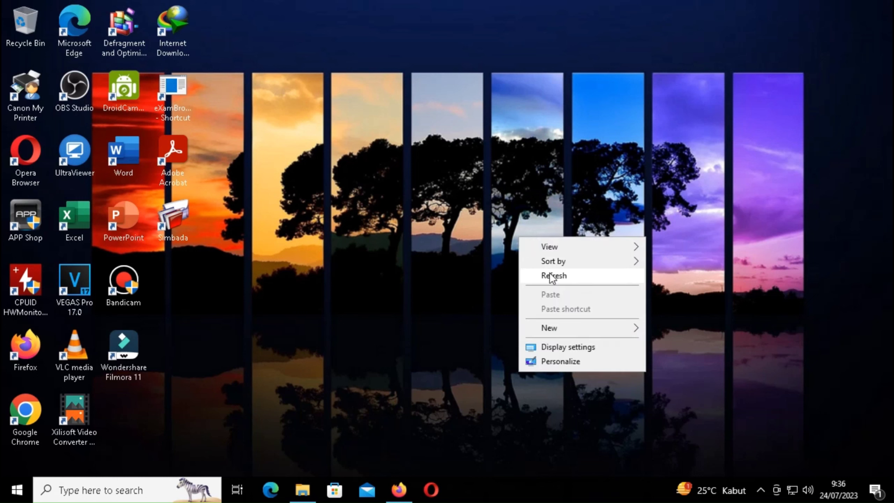
- Switch to Firefox, search Google for "anbk" and open the Asesmen Nasional - Tahun 2023 site
{"action": "left_click", "coordinate": [548, 276]}
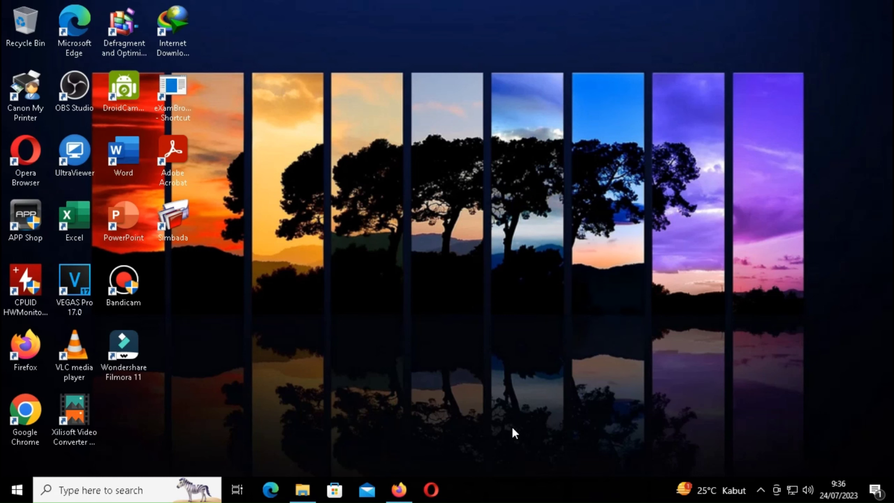
{"action": "left_click", "coordinate": [407, 491]}
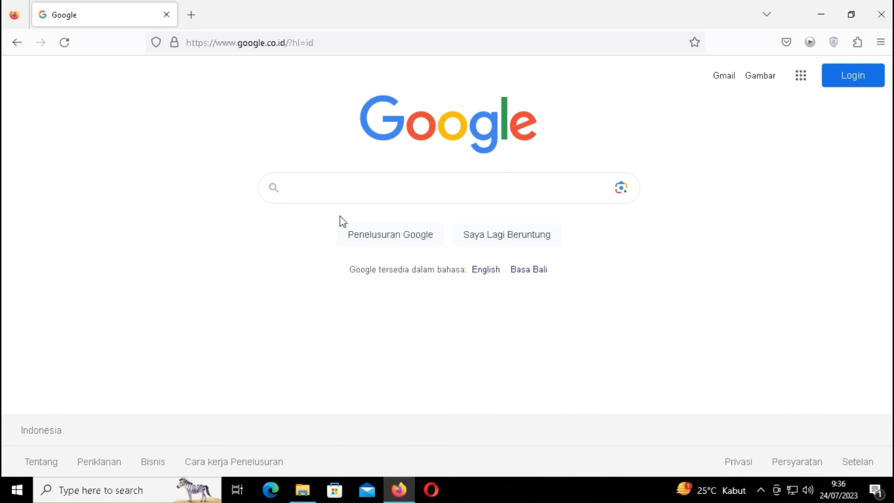
{"action": "left_click", "coordinate": [345, 188]}
{"action": "type", "text": "anbk"}
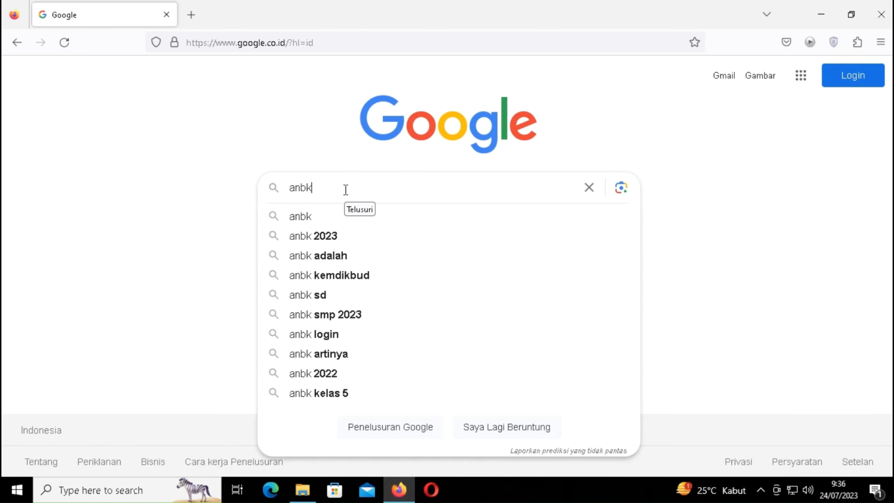
{"action": "key", "text": "Return"}
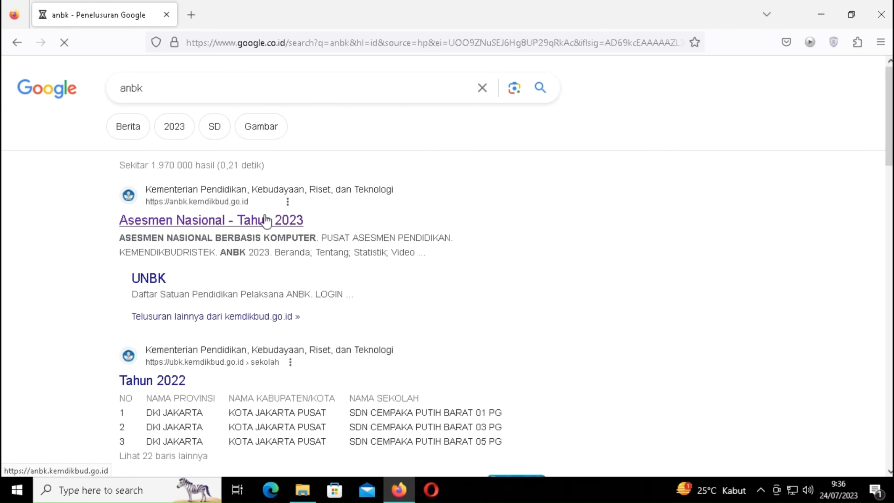
{"action": "left_click", "coordinate": [262, 219]}
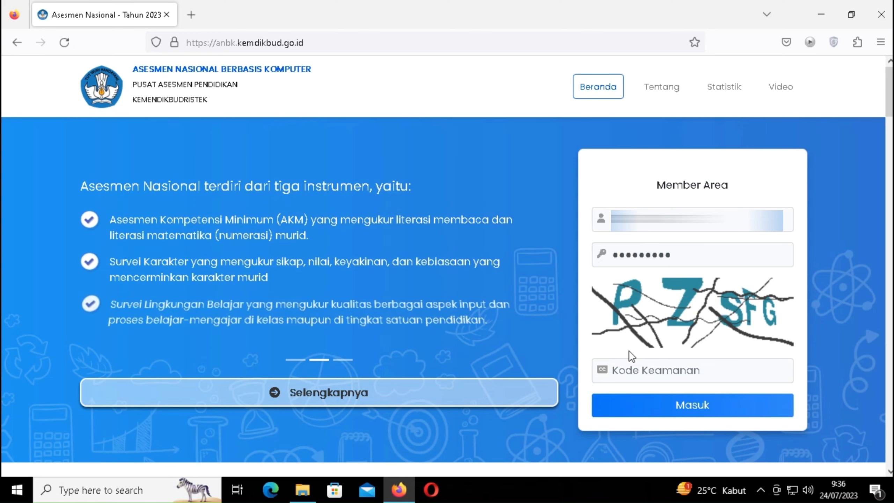
- Fill in the Kode Keamanan with the code from the captcha image and log in to the Member Area
{"action": "left_click", "coordinate": [652, 370]}
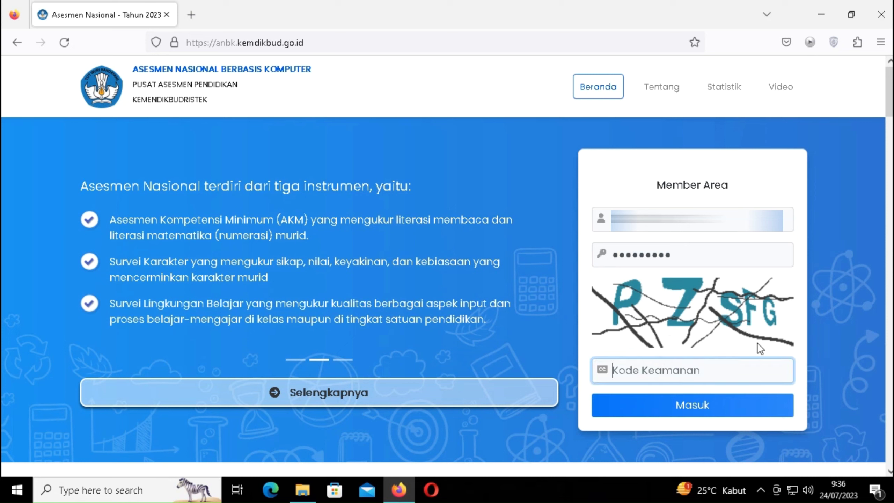
{"action": "type", "text": "p"}
{"action": "key", "text": "BackSpace"}
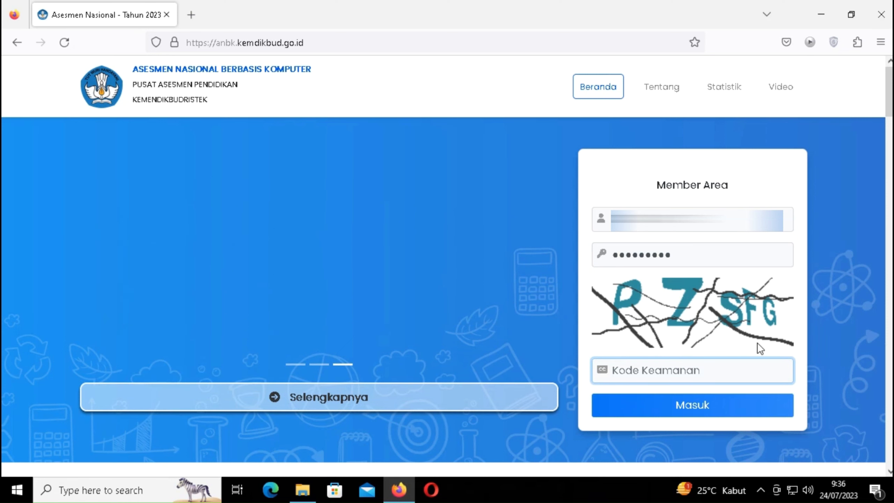
{"action": "type", "text": "PZ"}
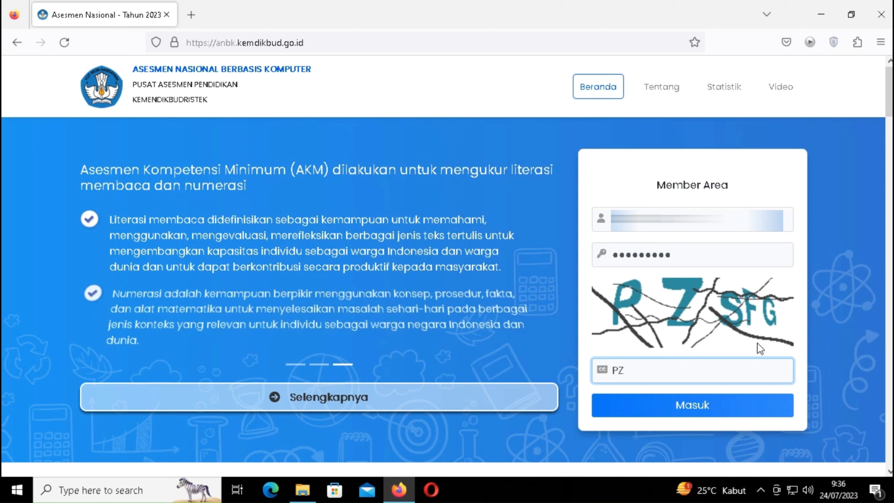
{"action": "type", "text": "SFG"}
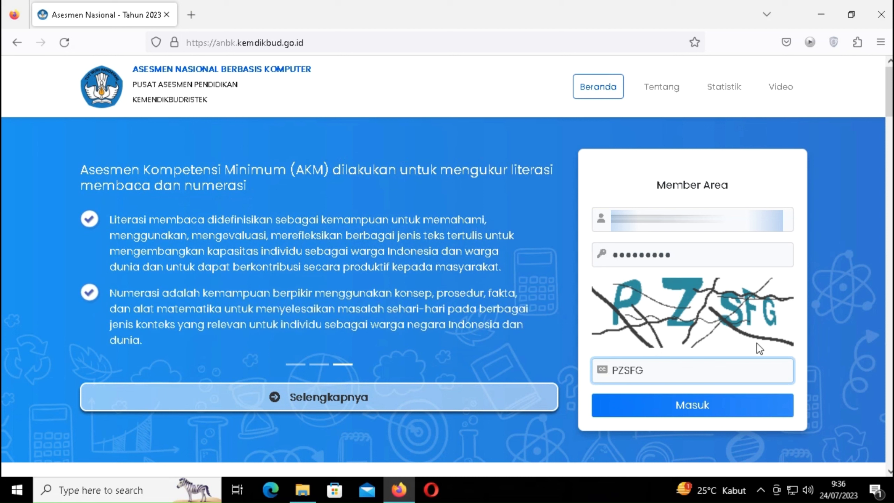
{"action": "left_click", "coordinate": [723, 408]}
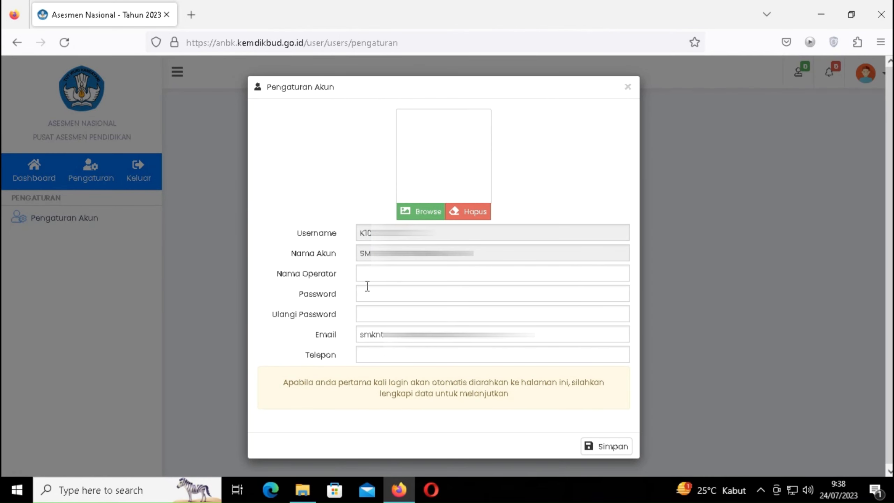
- Enter the operator's name and telephone number in the account settings and save them
{"action": "left_click", "coordinate": [368, 274]}
{"action": "type", "text": "b"}
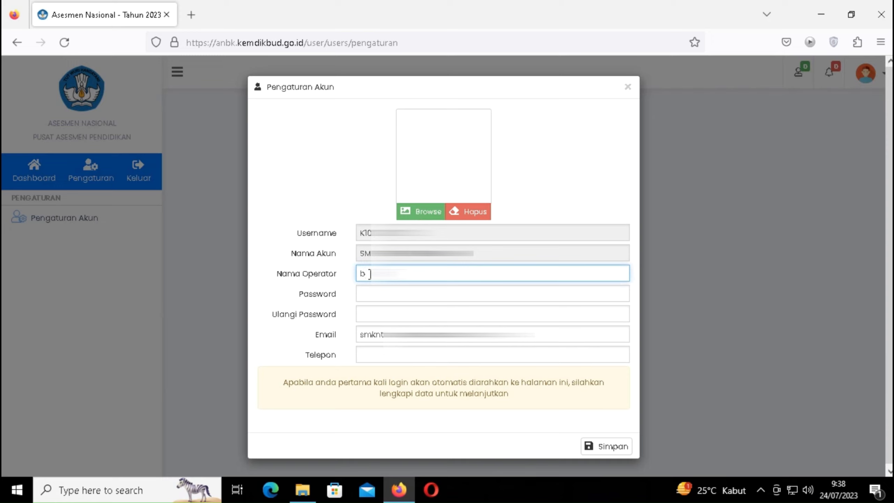
{"action": "key", "text": "BackSpace"}
{"action": "type", "text": "Bar"}
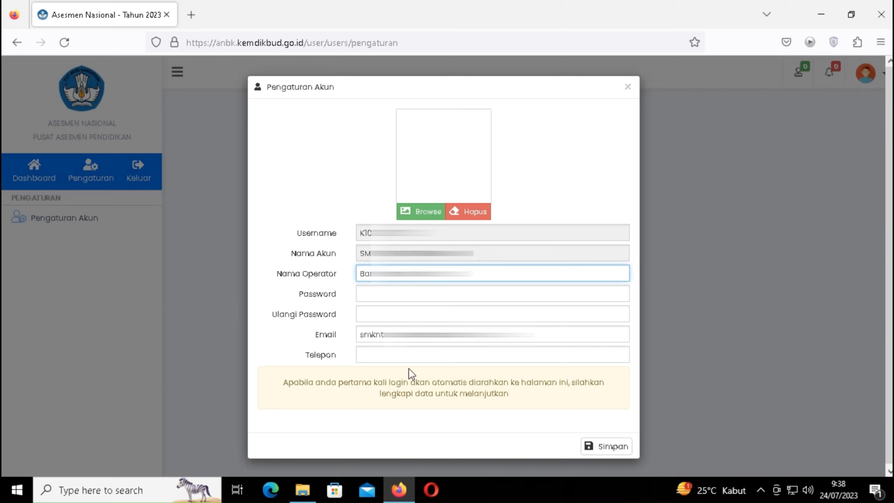
{"action": "left_click", "coordinate": [388, 362]}
{"action": "type", "text": "08"}
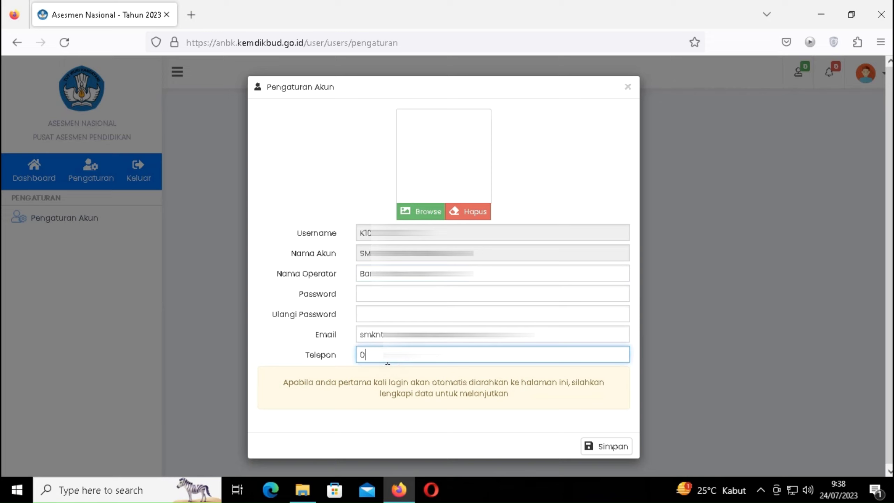
{"action": "type", "text": "537"}
{"action": "left_click", "coordinate": [600, 446]}
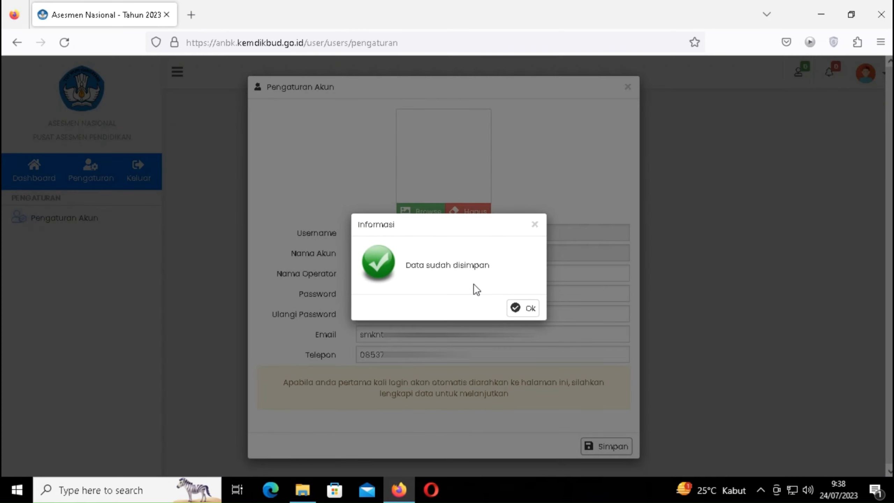
{"action": "left_click", "coordinate": [522, 310]}
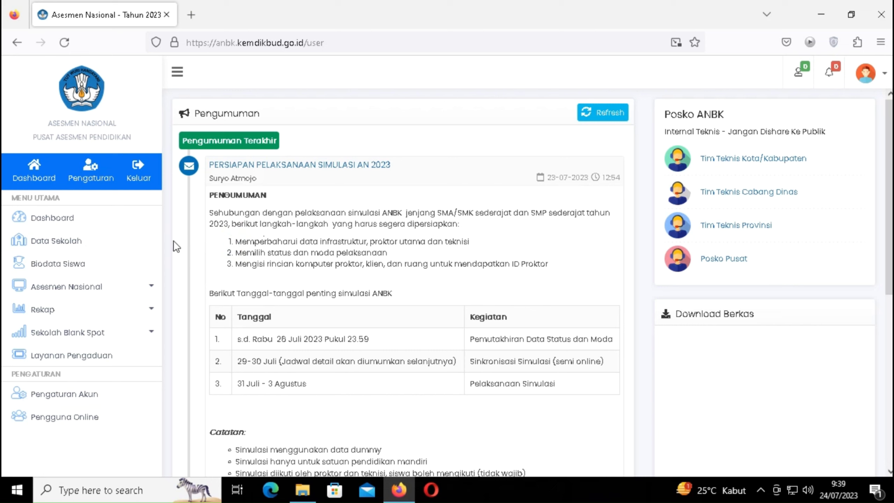
- Open the Data Sekolah page with the school's identity and infrastructure
{"action": "left_click", "coordinate": [238, 245]}
{"action": "left_click", "coordinate": [66, 248]}
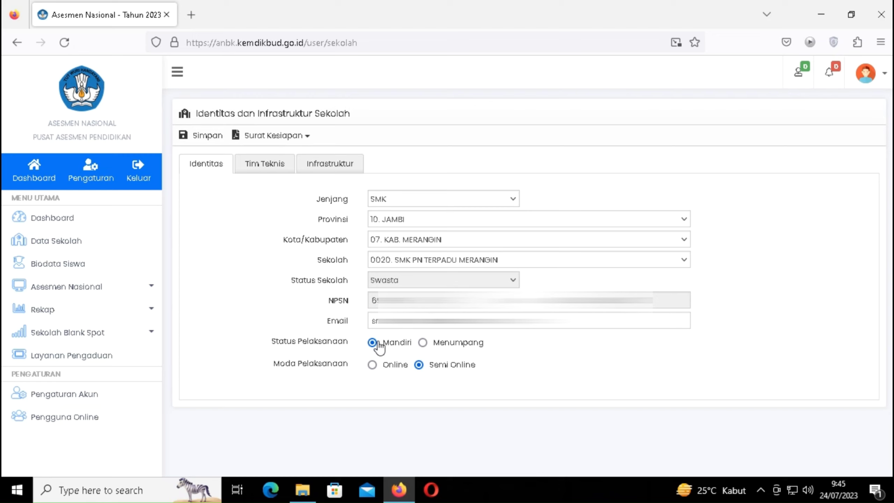
- Set Status Pelaksanaan to Menumpang, with level SMP/MTs and school 0130. SMP NEGERI 56 MERANGIN as the host location
{"action": "left_click", "coordinate": [423, 342]}
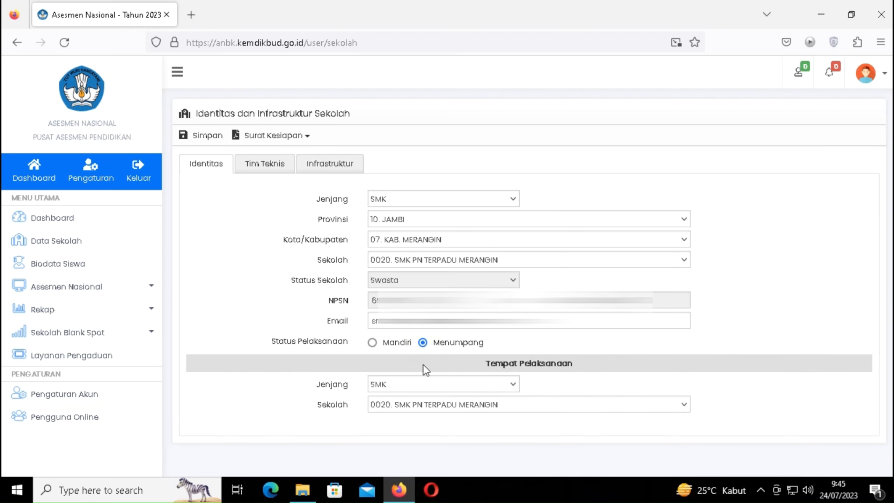
{"action": "left_click", "coordinate": [502, 384]}
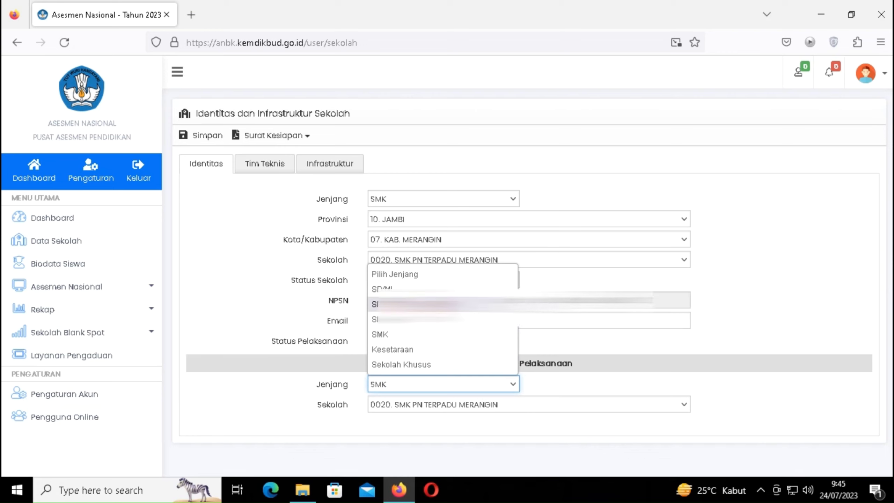
{"action": "left_click", "coordinate": [387, 305]}
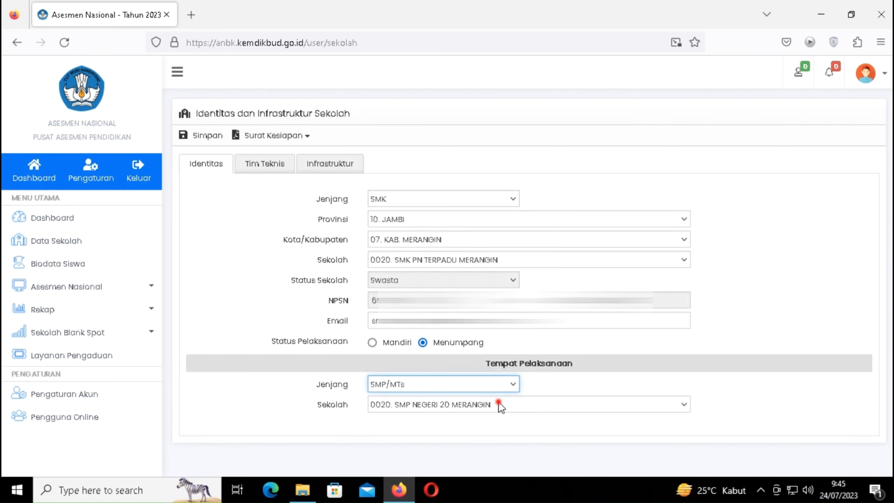
{"action": "left_click", "coordinate": [499, 403]}
{"action": "scroll", "coordinate": [478, 328], "scroll_direction": "down", "scroll_amount": 4}
{"action": "scroll", "coordinate": [479, 323], "scroll_direction": "down", "scroll_amount": 20}
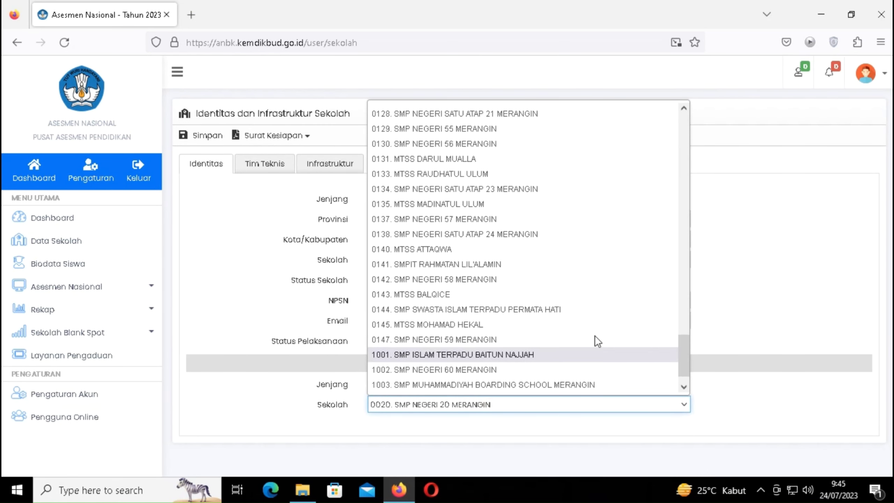
{"action": "left_click_drag", "start_coordinate": [687, 349], "coordinate": [684, 329]}
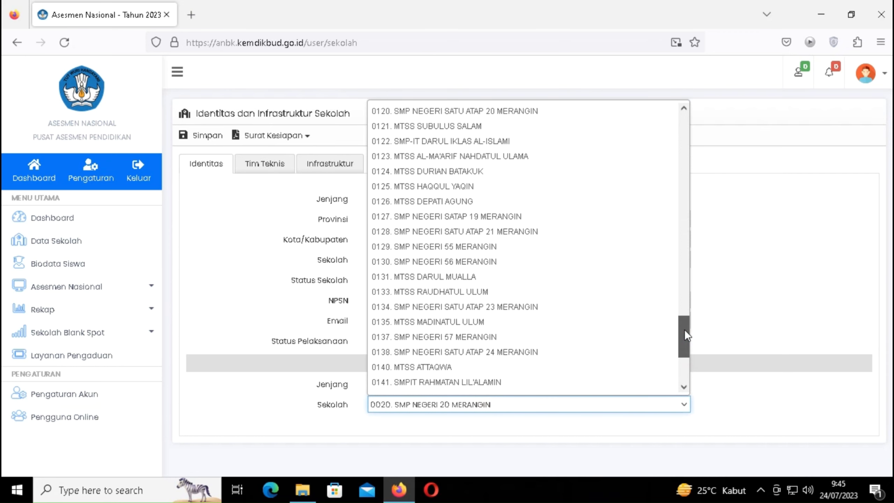
{"action": "left_click", "coordinate": [512, 274]}
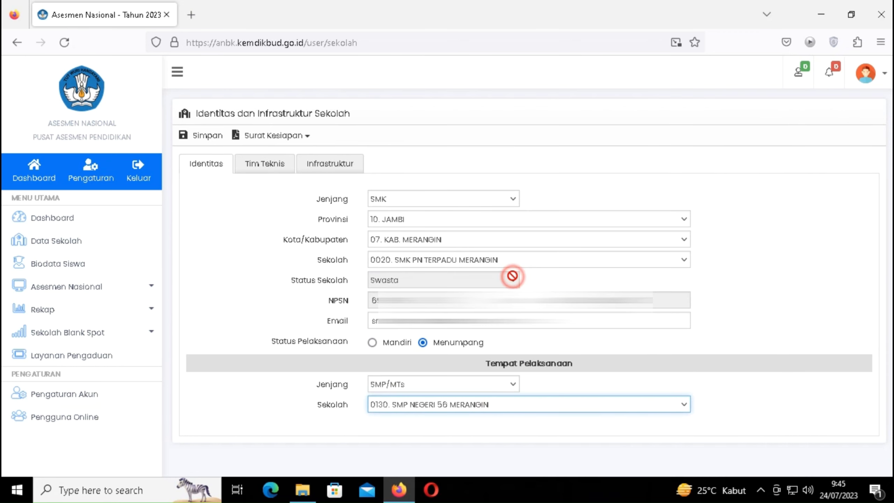
{"action": "left_click", "coordinate": [551, 429]}
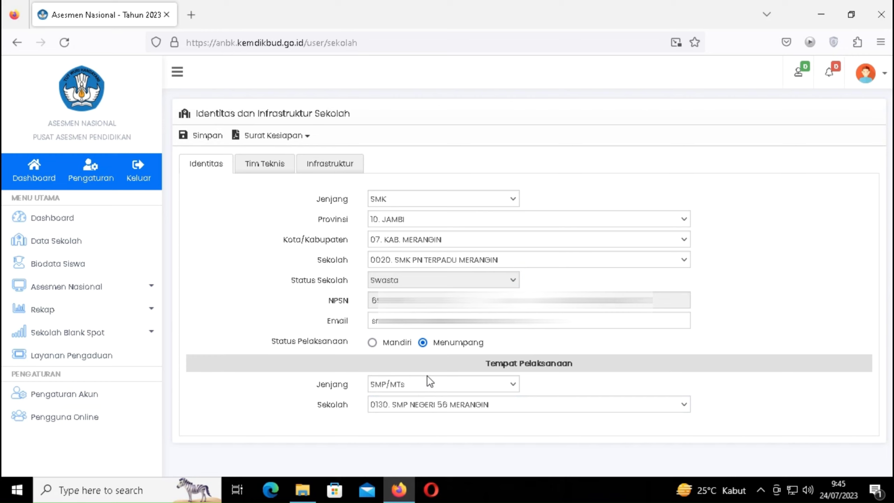
- Set Status Pelaksanaan to Mandiri and Moda Pelaksanaan to Semi Online, and save the school identity
{"action": "left_click", "coordinate": [373, 342]}
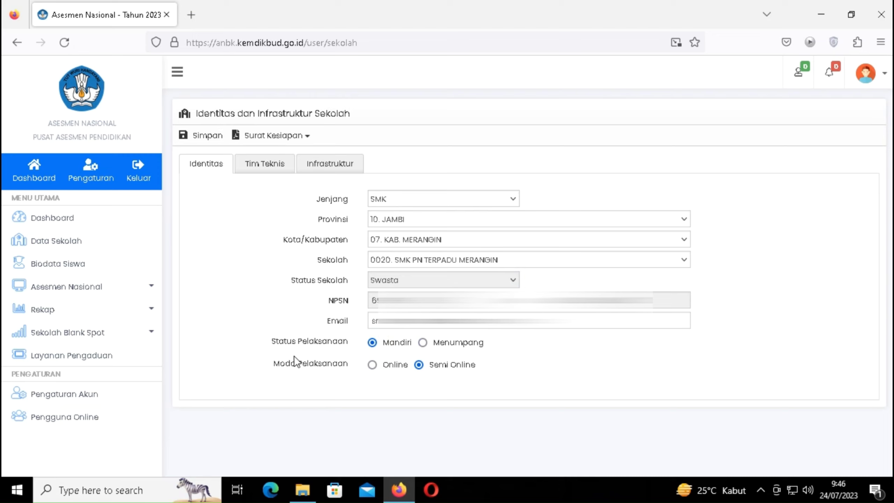
{"action": "left_click", "coordinate": [383, 367]}
{"action": "left_click", "coordinate": [420, 365]}
{"action": "left_click", "coordinate": [213, 135]}
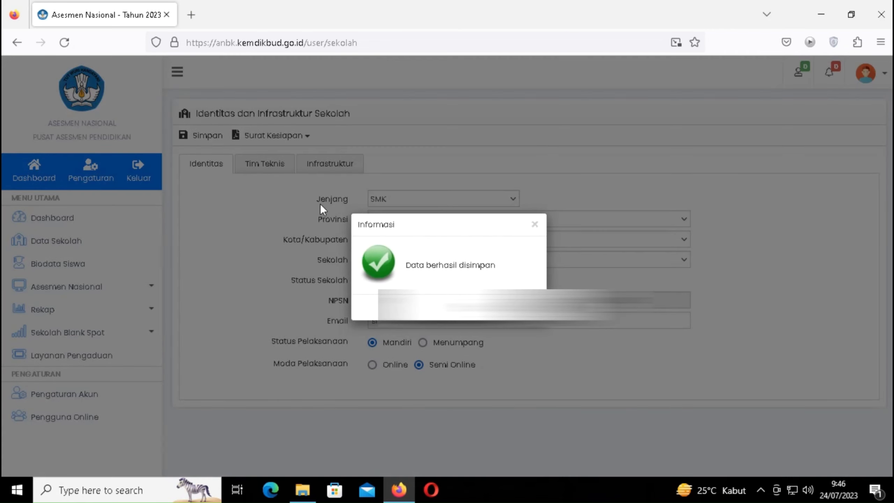
{"action": "left_click", "coordinate": [520, 305]}
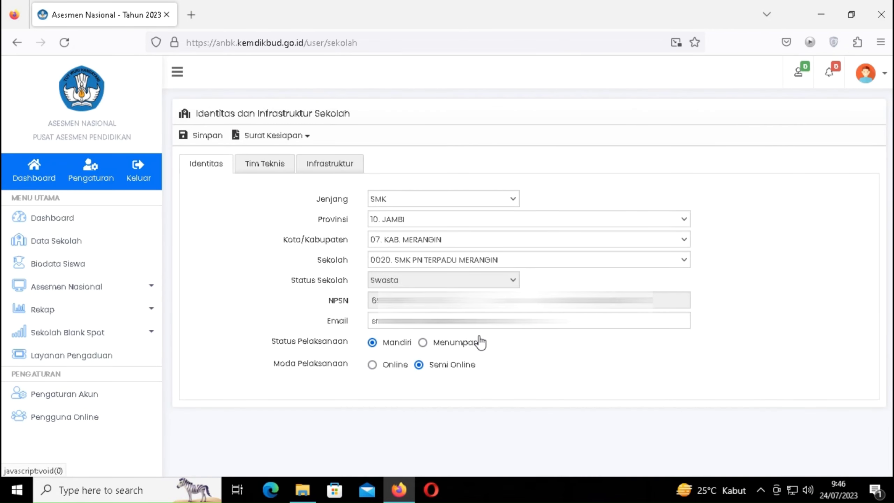
- Review the Tim Teknis details of the person in charge, proctor and technician, and save them
{"action": "left_click", "coordinate": [257, 173]}
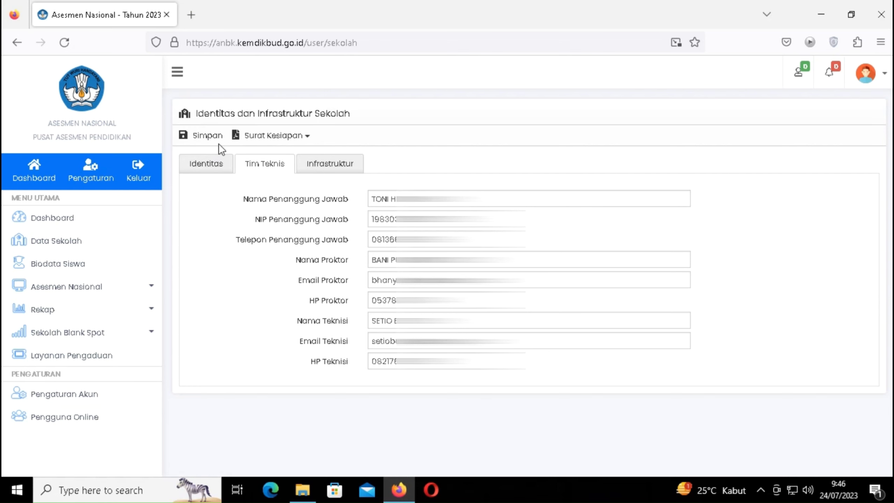
{"action": "left_click", "coordinate": [211, 138]}
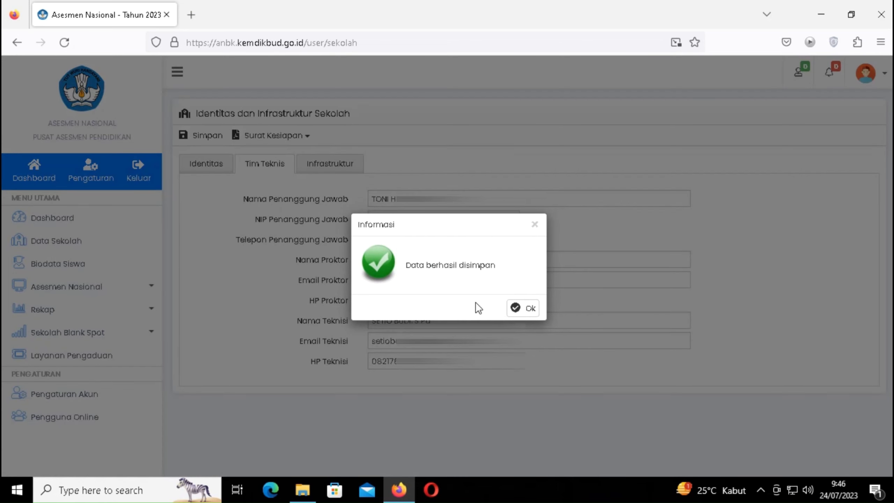
{"action": "left_click", "coordinate": [529, 308]}
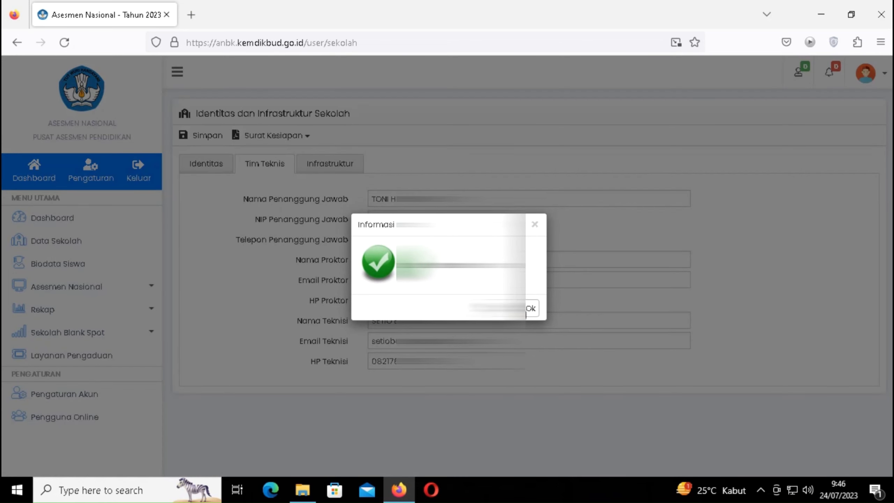
- Check the Infrastruktur counts for proctor computers, labs, clients, switches and access points, and save the infrastructure data
{"action": "left_click", "coordinate": [328, 171]}
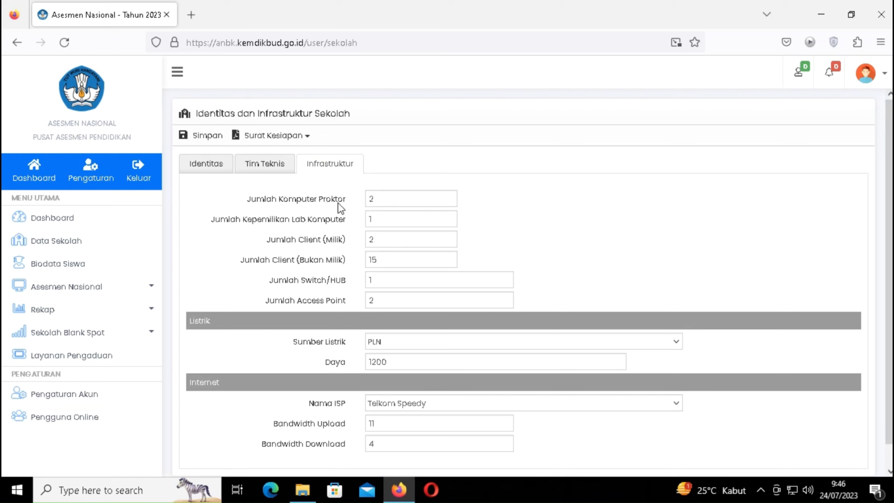
{"action": "left_click", "coordinate": [404, 201]}
{"action": "left_click", "coordinate": [488, 212]}
{"action": "left_click", "coordinate": [380, 223]}
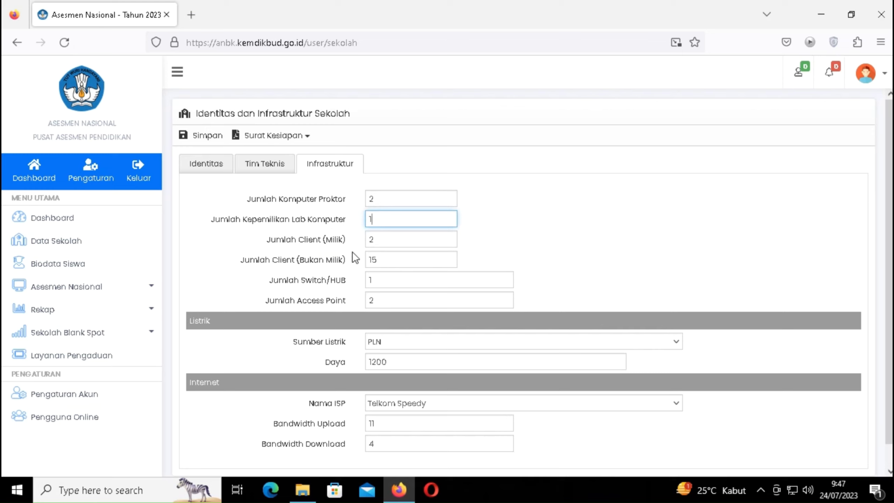
{"action": "left_click", "coordinate": [361, 237]}
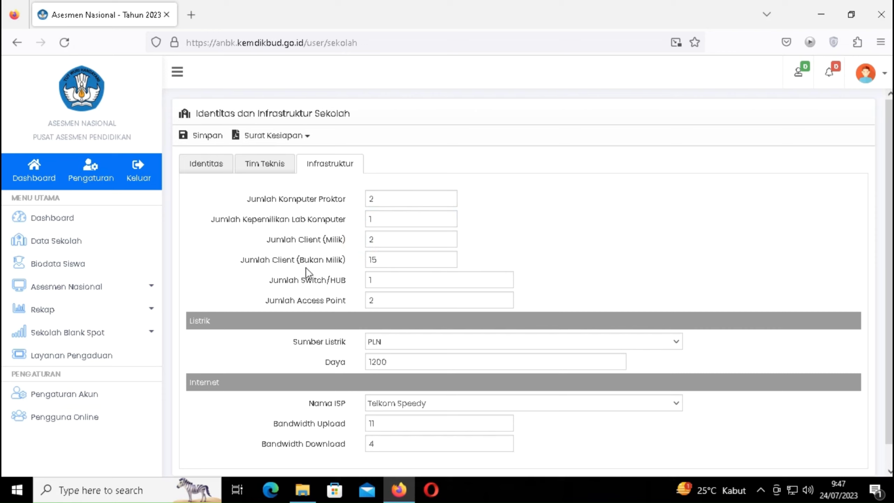
{"action": "left_click", "coordinate": [382, 260]}
{"action": "left_click", "coordinate": [373, 281]}
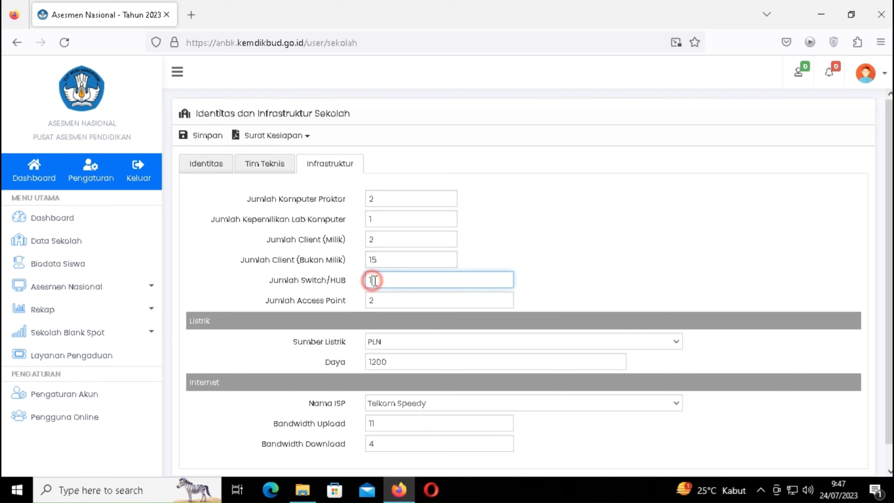
{"action": "left_click", "coordinate": [389, 301]}
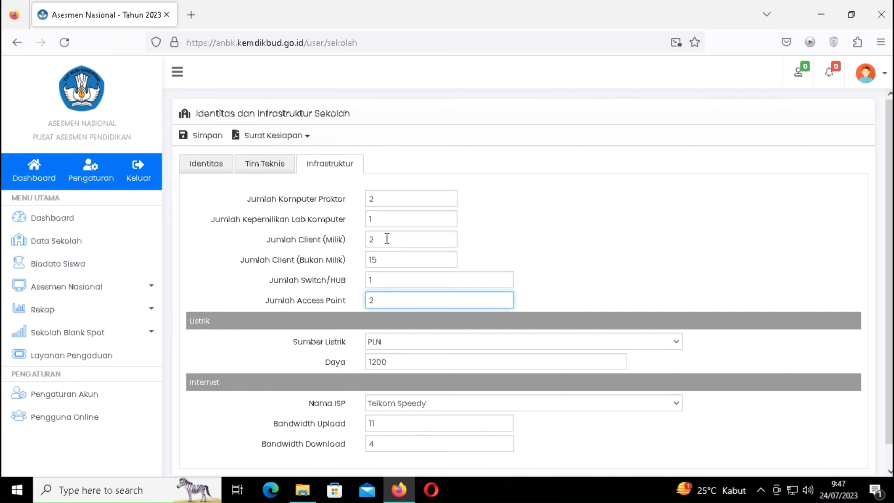
{"action": "left_click", "coordinate": [205, 139]}
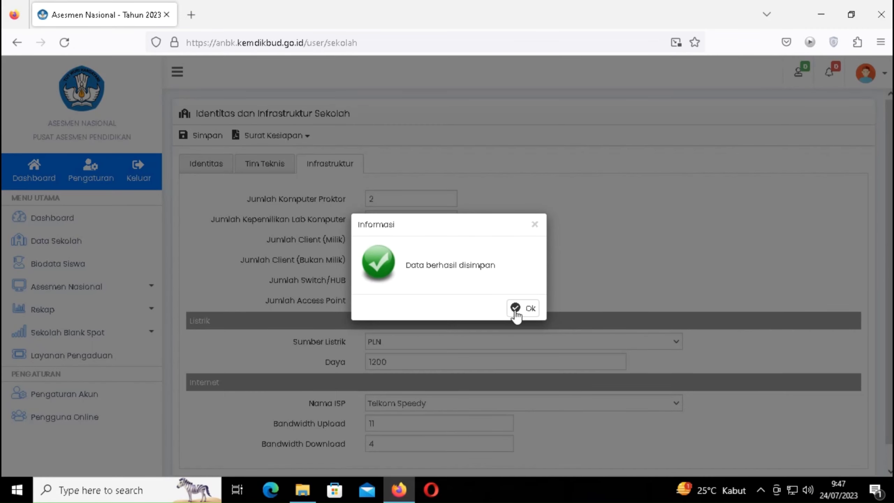
- Open the print preview of the Surat Kesiapan readiness letter and read through its contents
{"action": "left_click", "coordinate": [526, 302]}
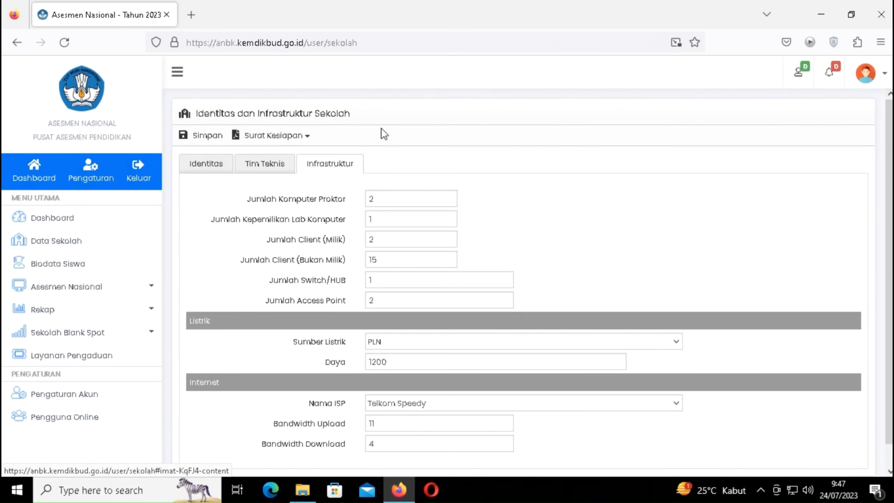
{"action": "left_click", "coordinate": [309, 142]}
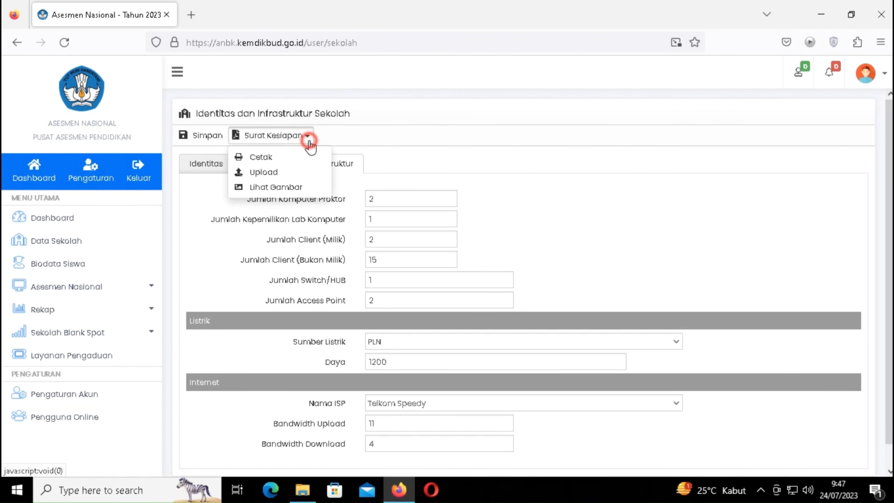
{"action": "left_click", "coordinate": [264, 158]}
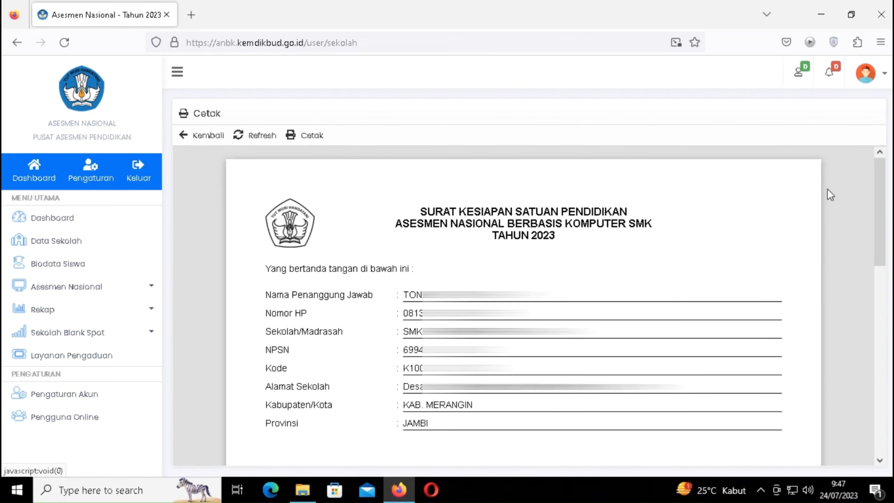
{"action": "left_click", "coordinate": [877, 186]}
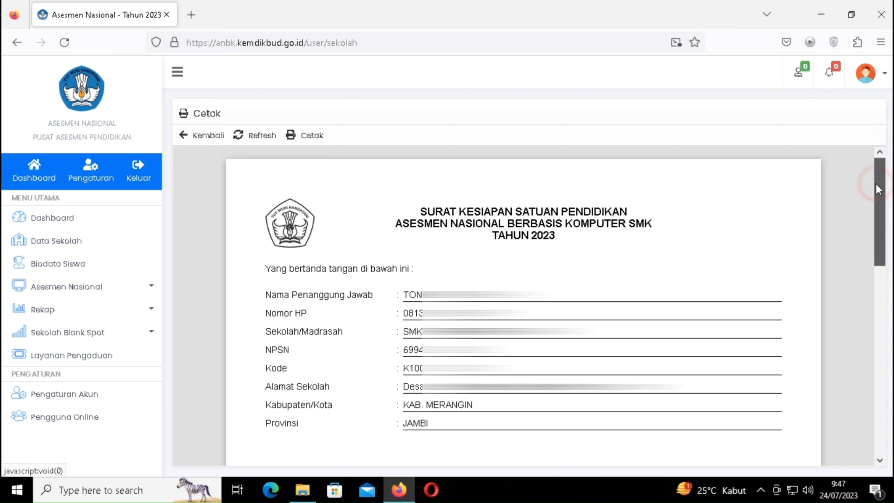
{"action": "left_click_drag", "start_coordinate": [876, 185], "coordinate": [870, 299]}
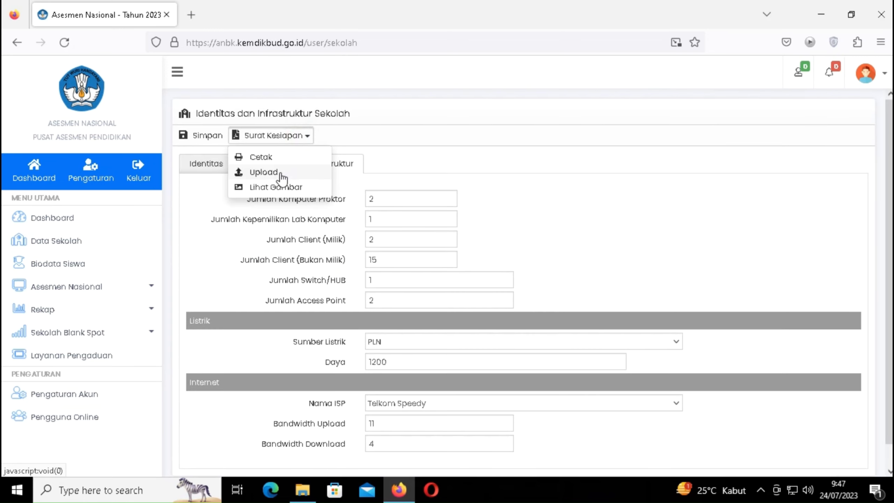
- Open the upload form for the scanned Surat Kesiapan, check the supported file formats, and close it without uploading
{"action": "left_click", "coordinate": [281, 178]}
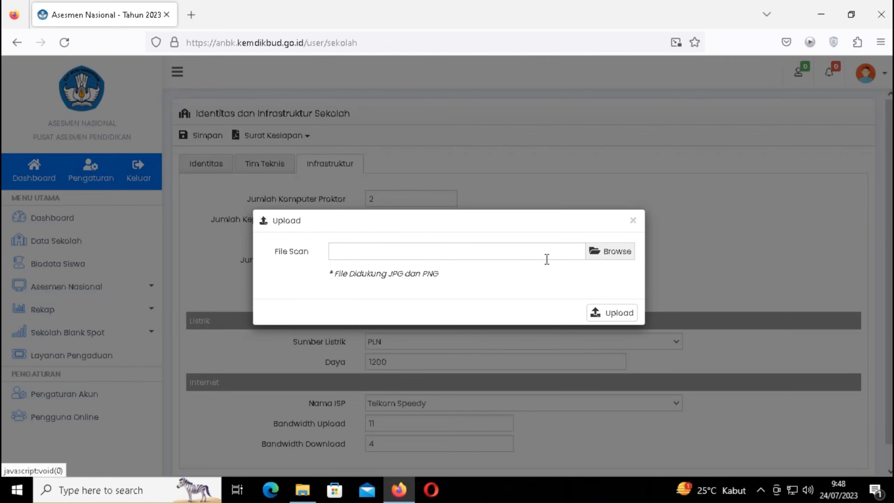
{"action": "left_click", "coordinate": [633, 221]}
{"action": "left_click", "coordinate": [633, 221]}
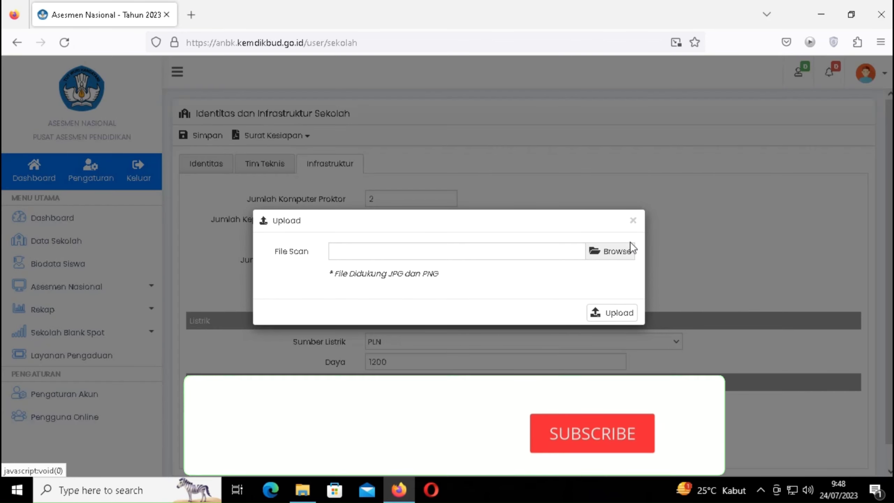
{"action": "left_click", "coordinate": [634, 221]}
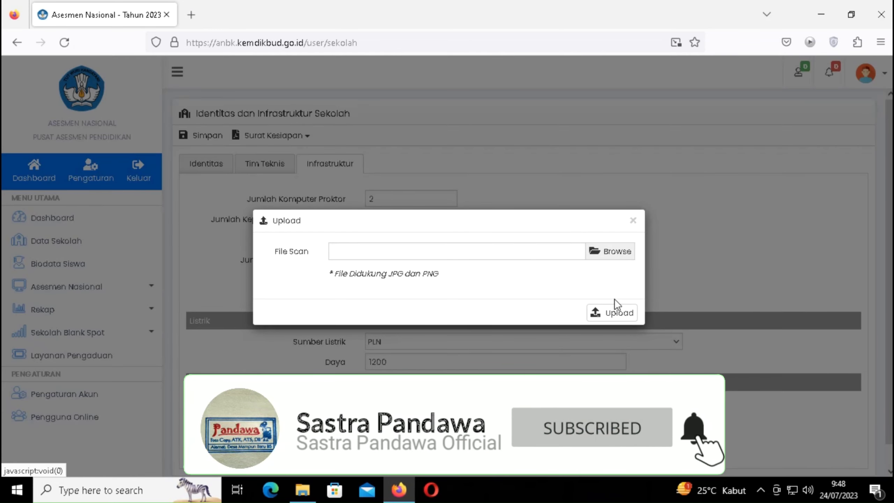
{"action": "left_click", "coordinate": [634, 222]}
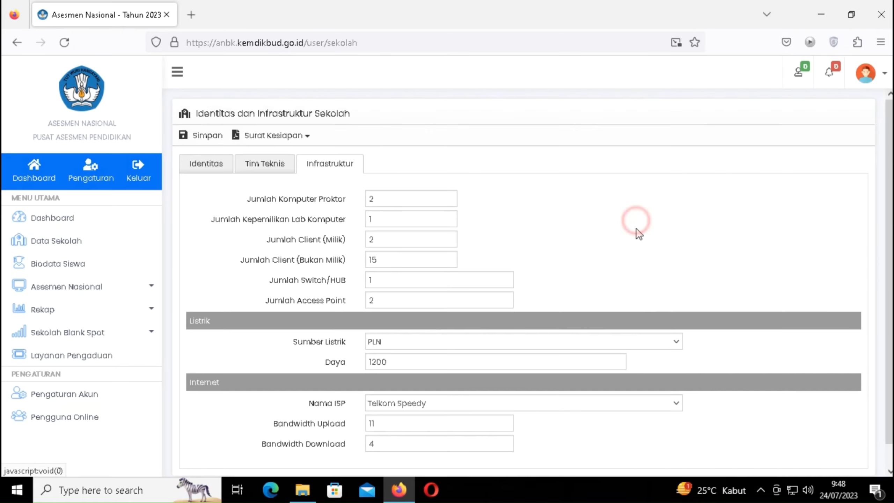